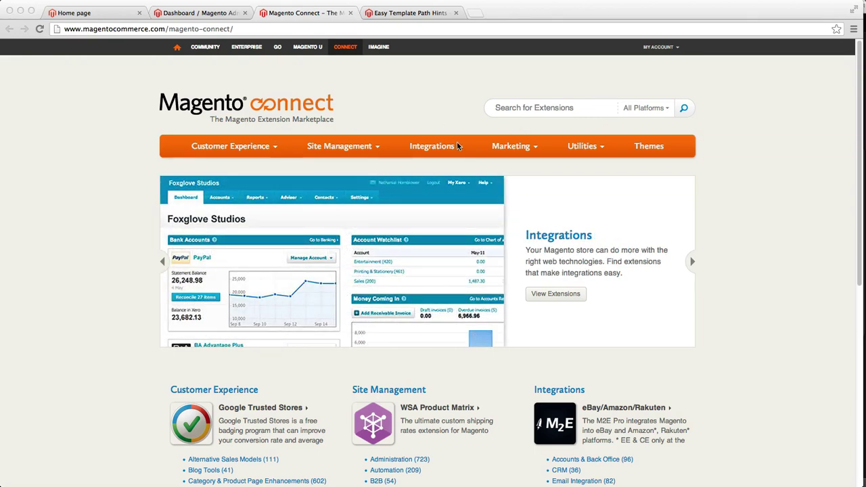
Step: Open the Utilities extension category and sort it by Most Popular
click(585, 146)
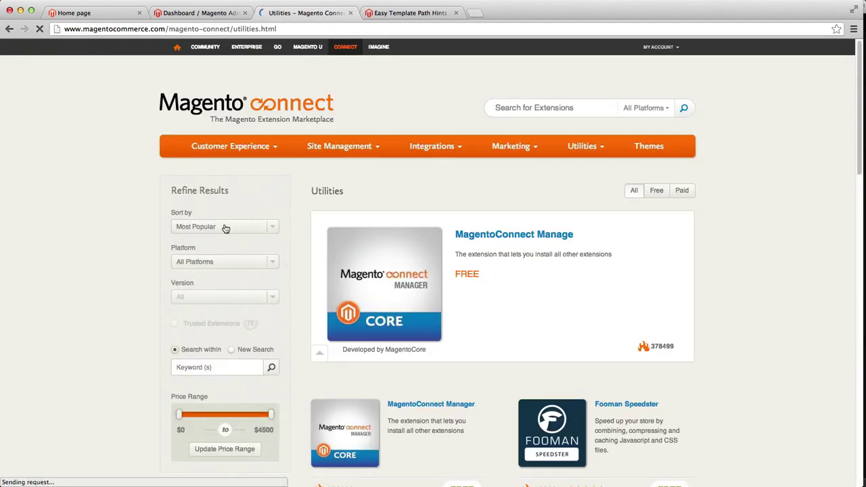
scroll(225, 228, down, 1)
click(226, 199)
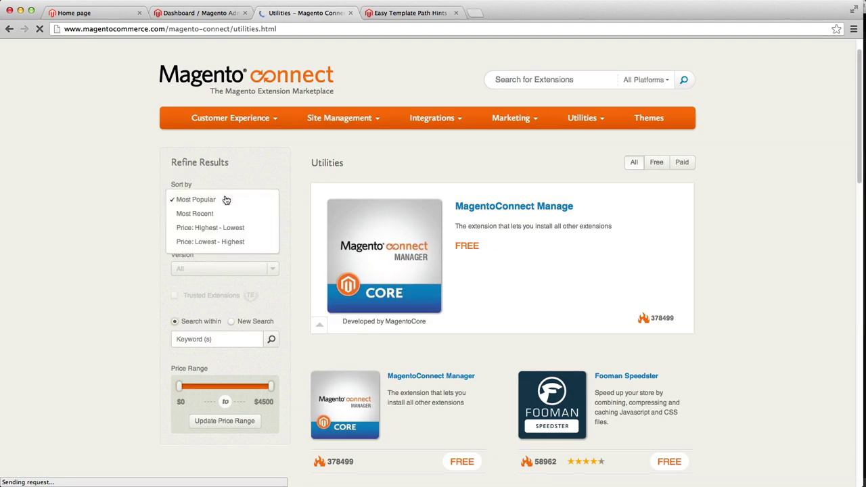
click(224, 197)
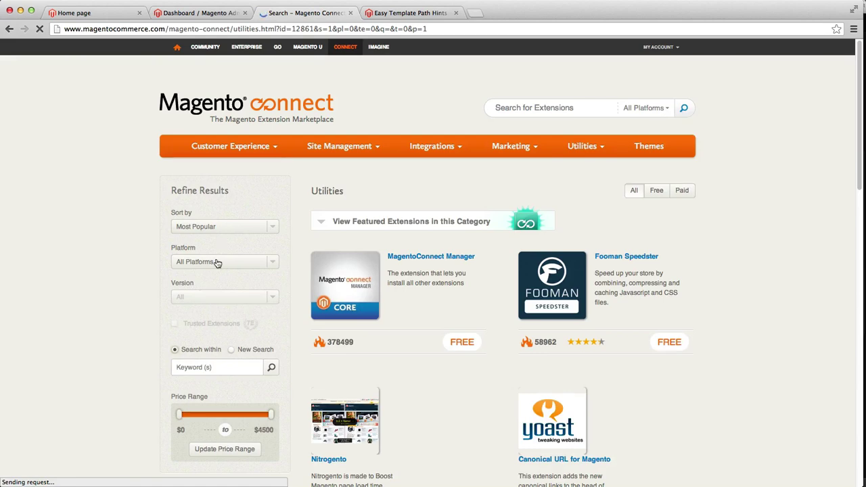
Step: Filter the listing to the Community platform and version 1.7, then scroll the results
click(218, 263)
click(226, 292)
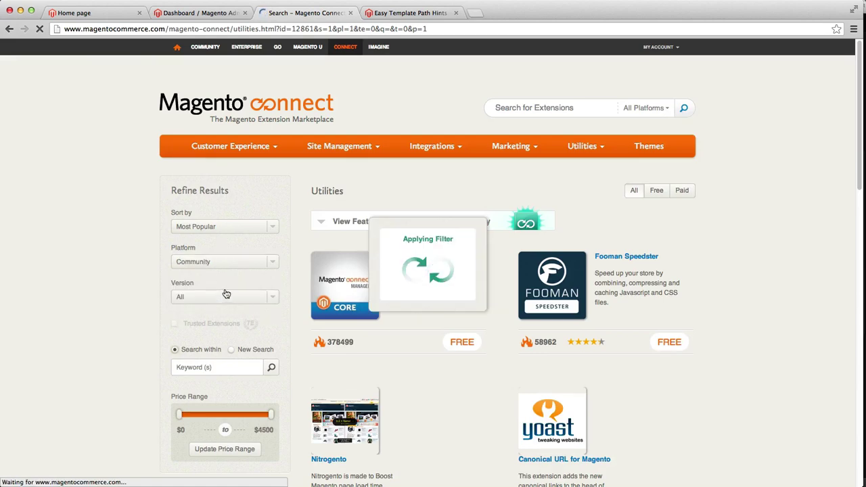
click(181, 297)
scroll(187, 301, down, 5)
click(187, 269)
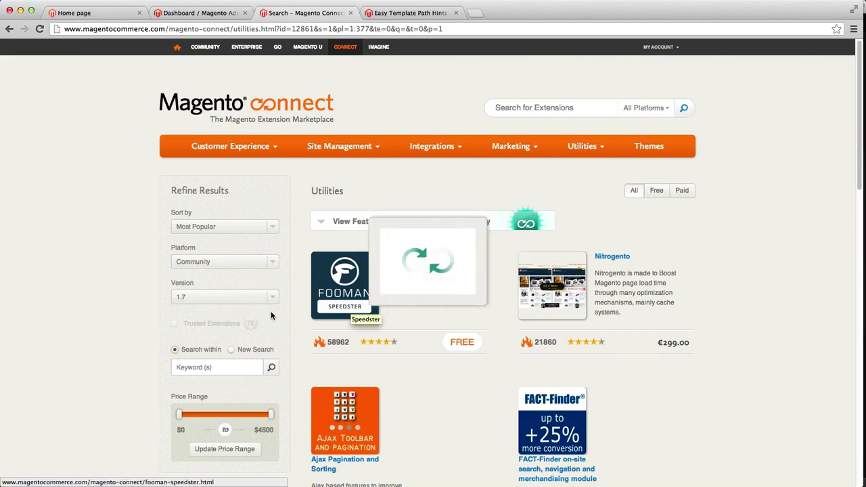
scroll(524, 317, down, 8)
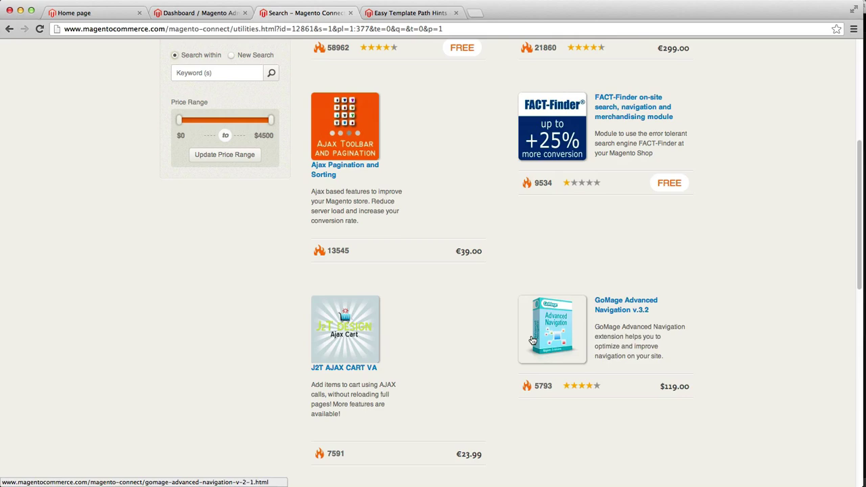
scroll(531, 338, down, 3)
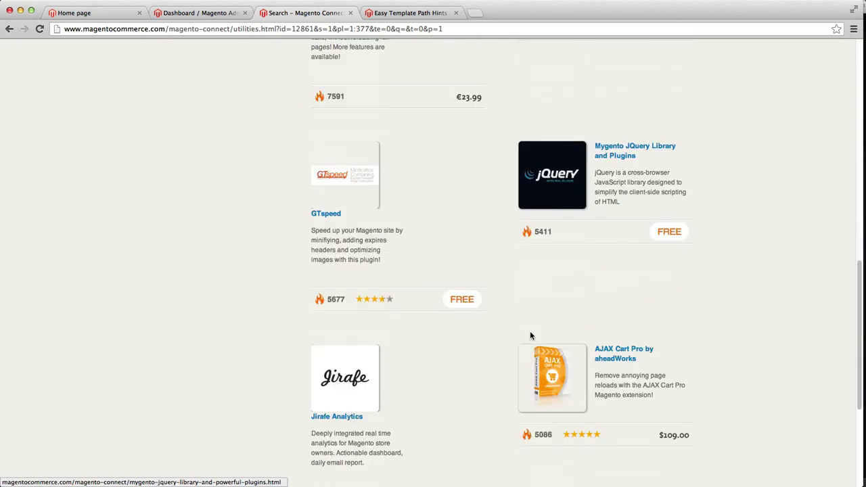
scroll(531, 333, up, 11)
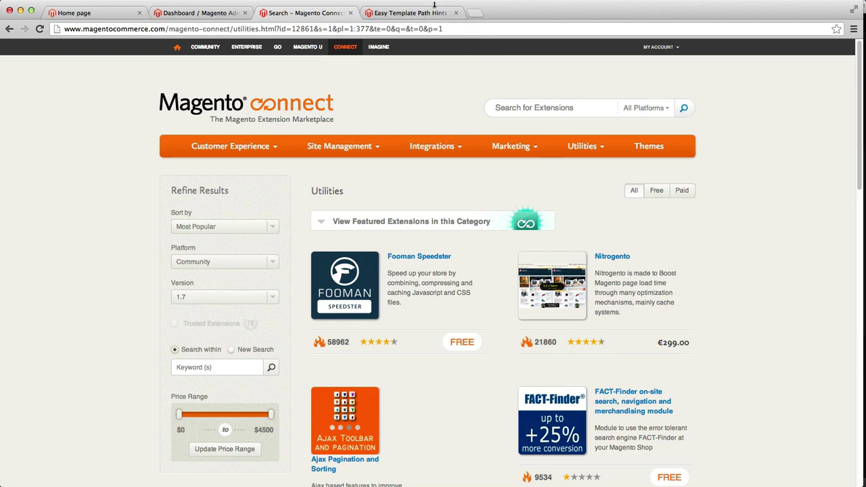
Step: Go to the Easy Template Path Hints extension page and check its title and template-path-hints URL
click(434, 6)
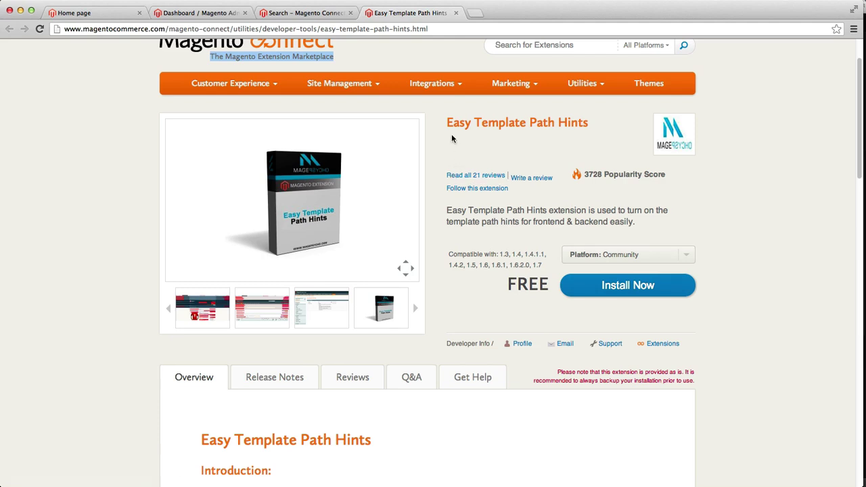
drag(453, 125, 605, 128)
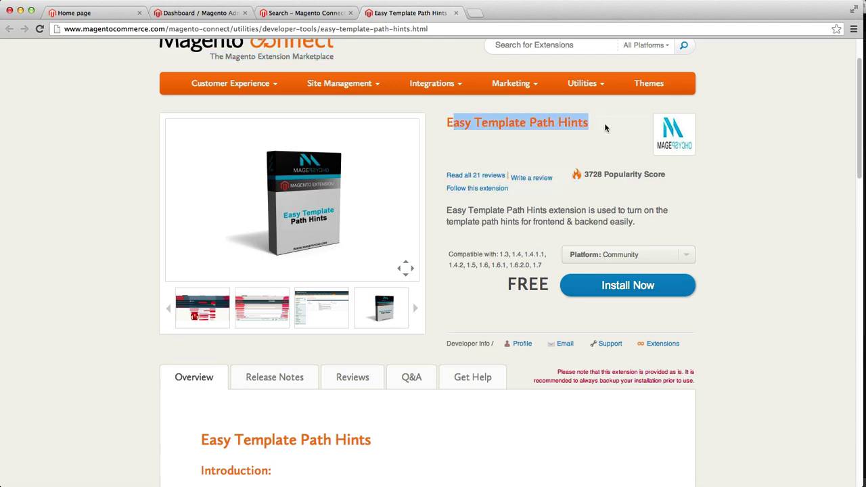
click(485, 106)
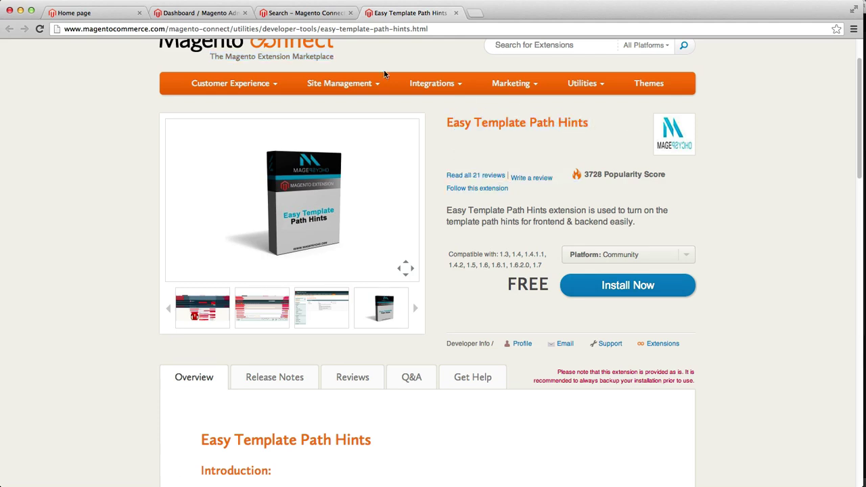
double_click(264, 28)
drag(336, 28, 409, 29)
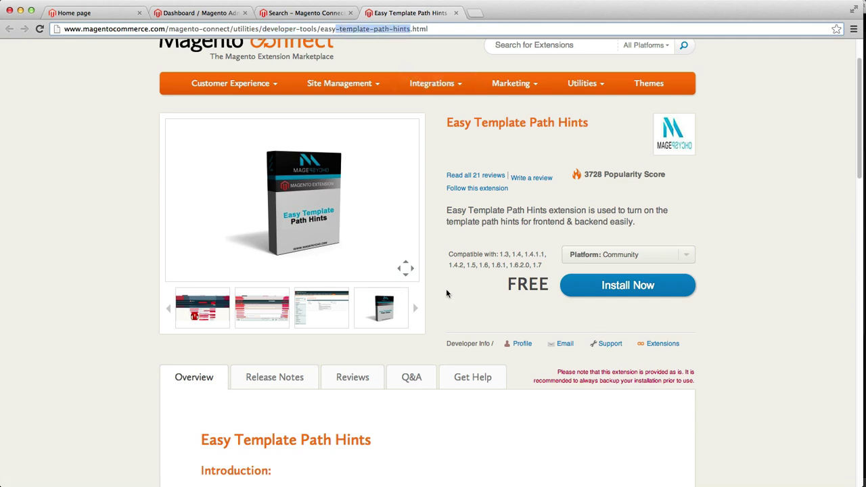
Step: Browse the product, admin configuration and storefront path-hint screenshots and read the description
click(248, 306)
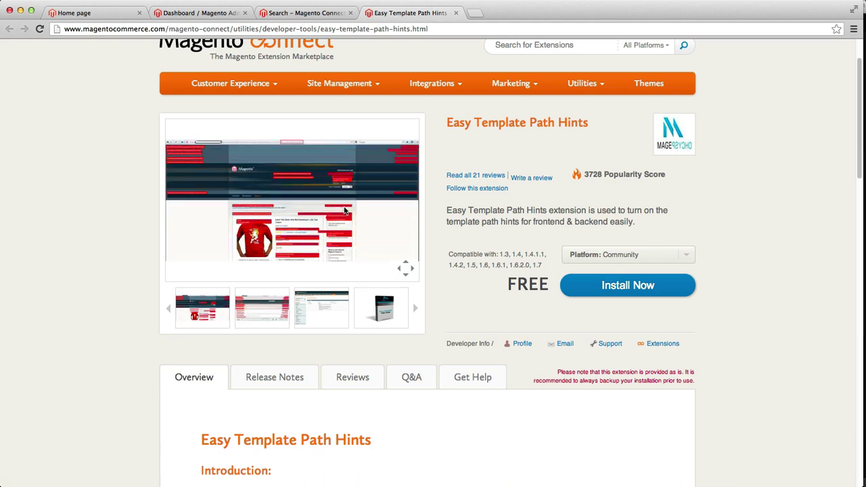
click(327, 325)
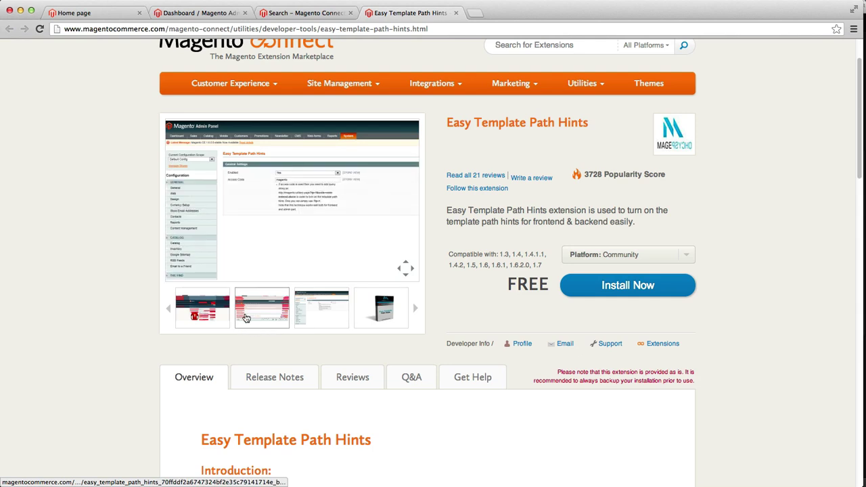
click(203, 311)
click(321, 310)
click(222, 316)
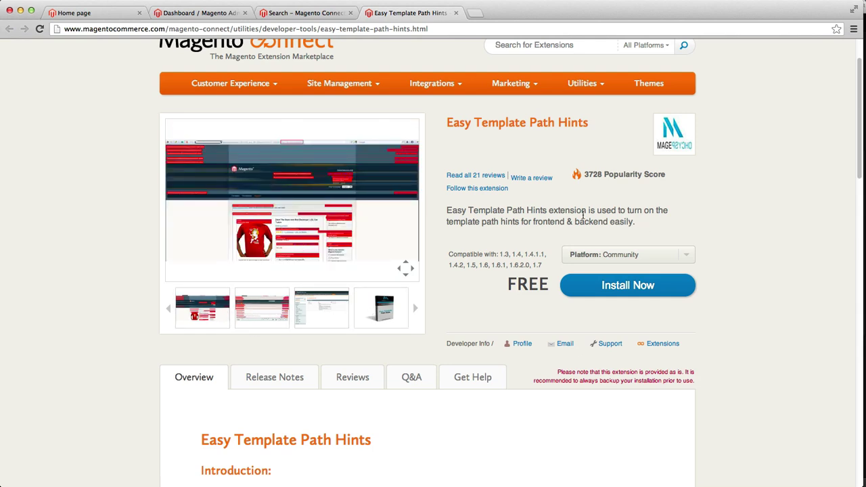
drag(566, 215, 472, 211)
click(510, 209)
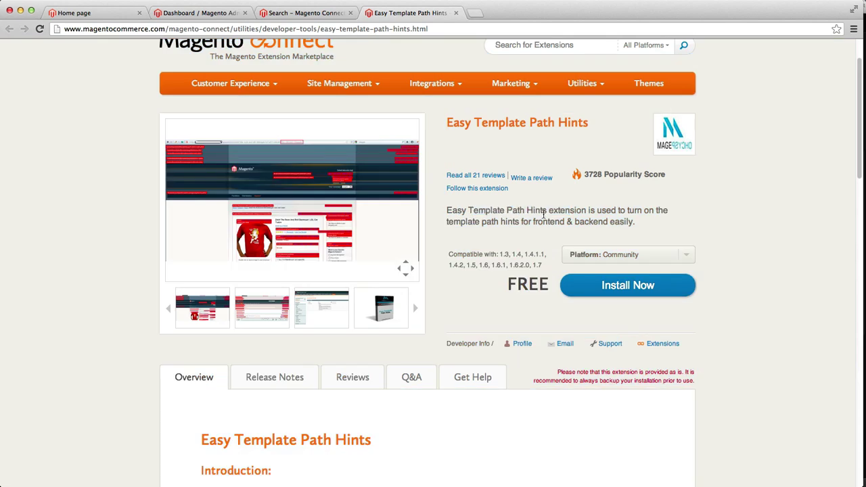
Step: Choose Community as the extension's platform
click(581, 256)
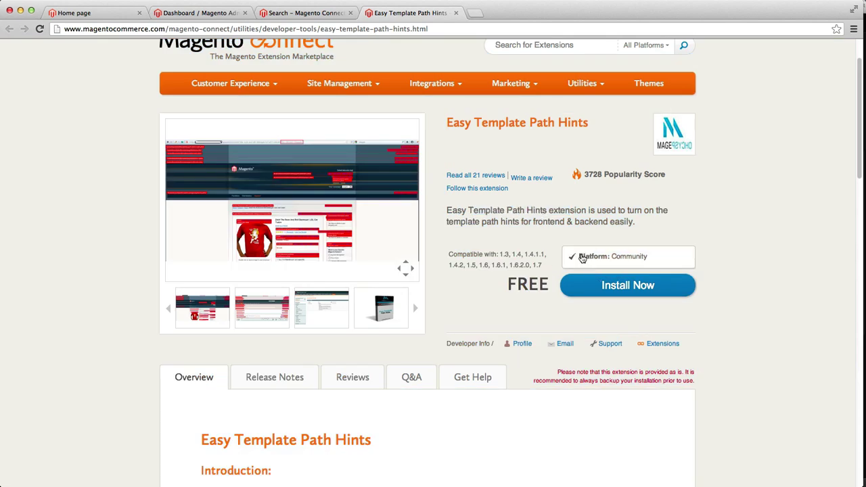
click(581, 254)
scroll(542, 220, down, 1)
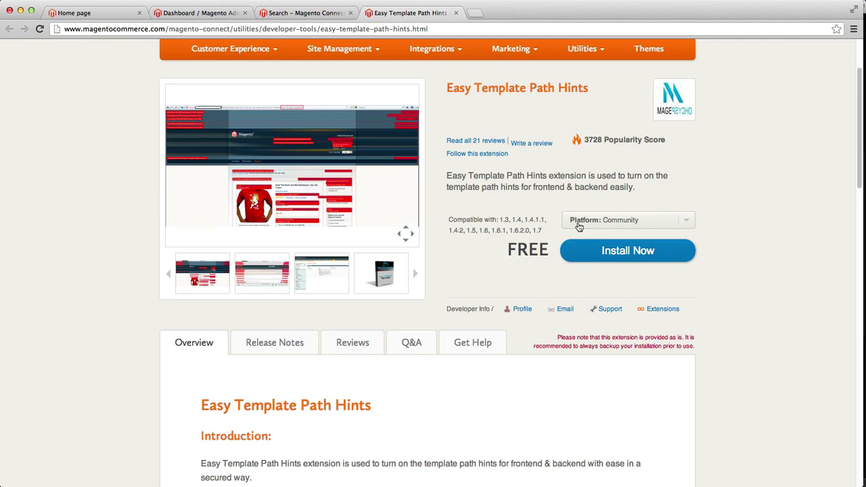
Step: Start the install, pick Magento Connect 2.0, get the extension key and select it for copying
click(577, 248)
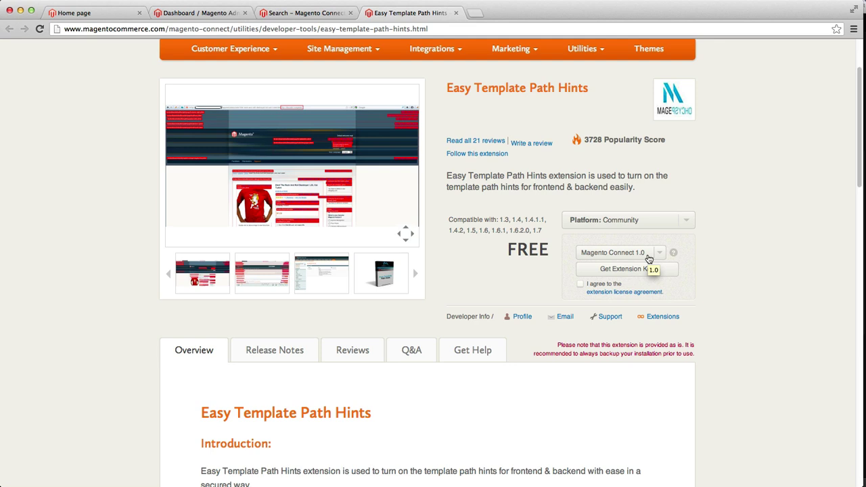
click(647, 257)
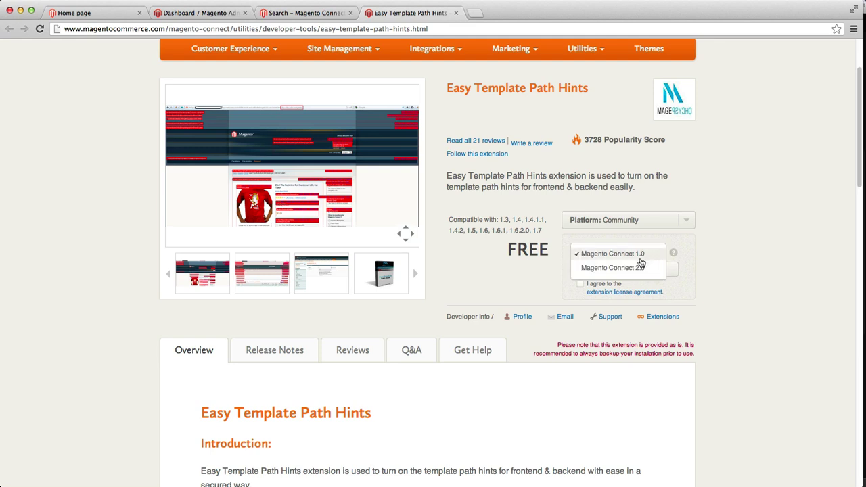
click(641, 267)
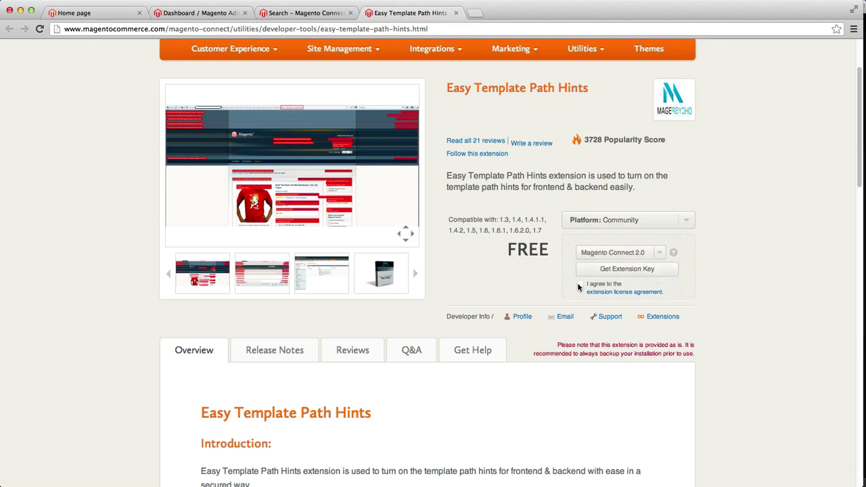
click(608, 269)
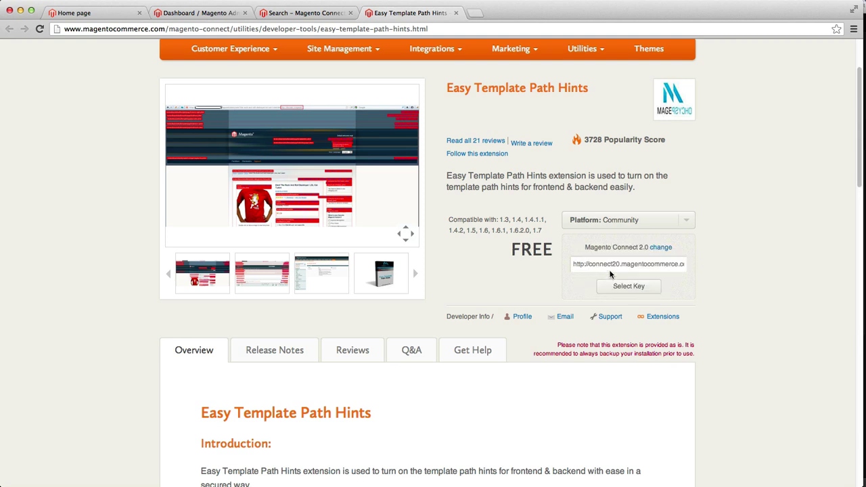
click(612, 266)
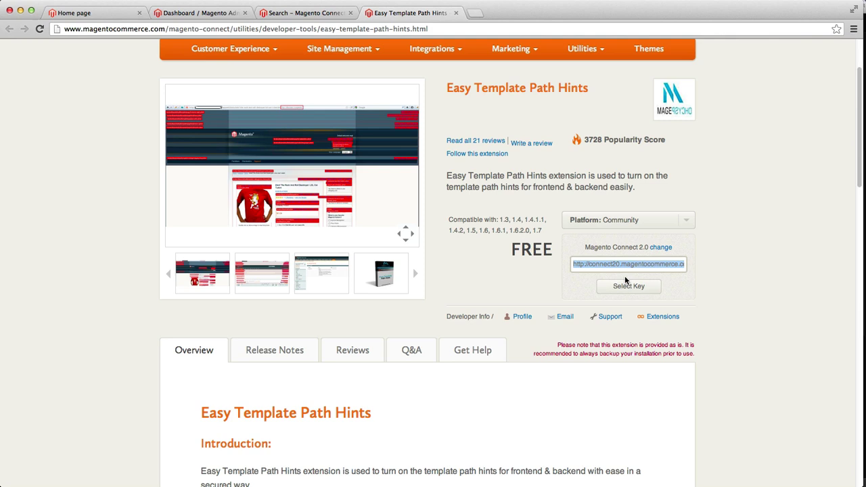
click(624, 287)
click(626, 287)
Step: From the admin dashboard, go to System > Magento Connect > Magento Connect Manager
click(212, 16)
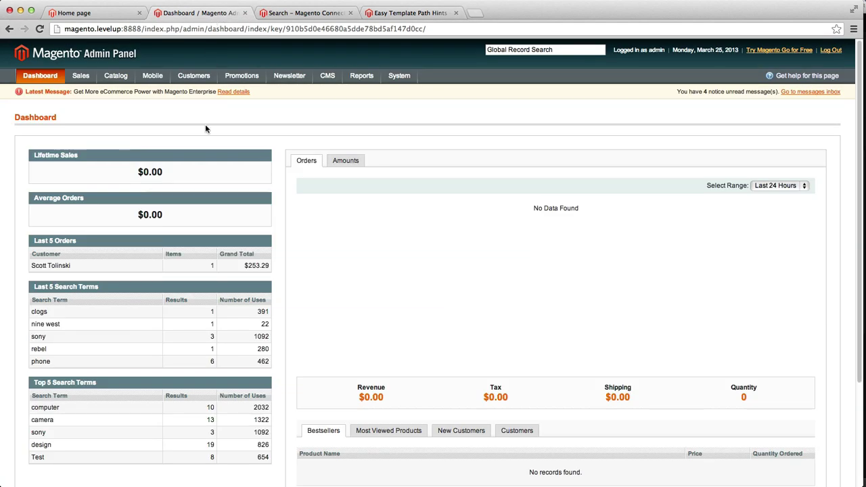
mouse_move(387, 80)
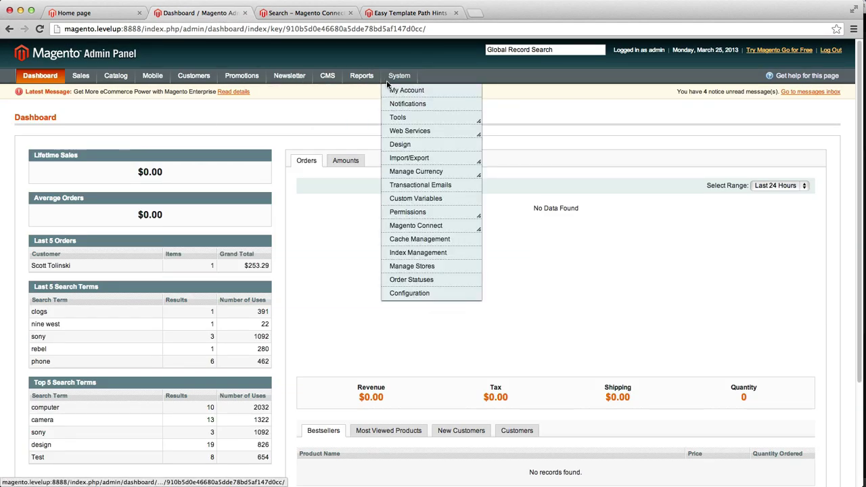
mouse_move(404, 228)
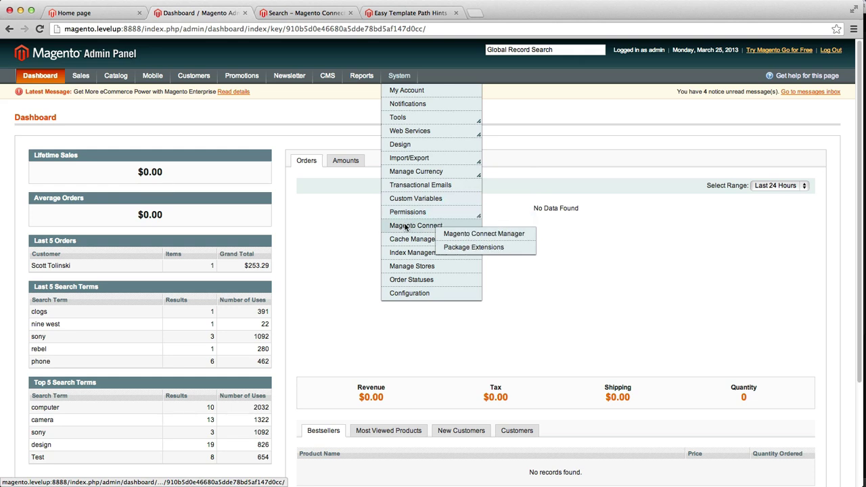
click(459, 236)
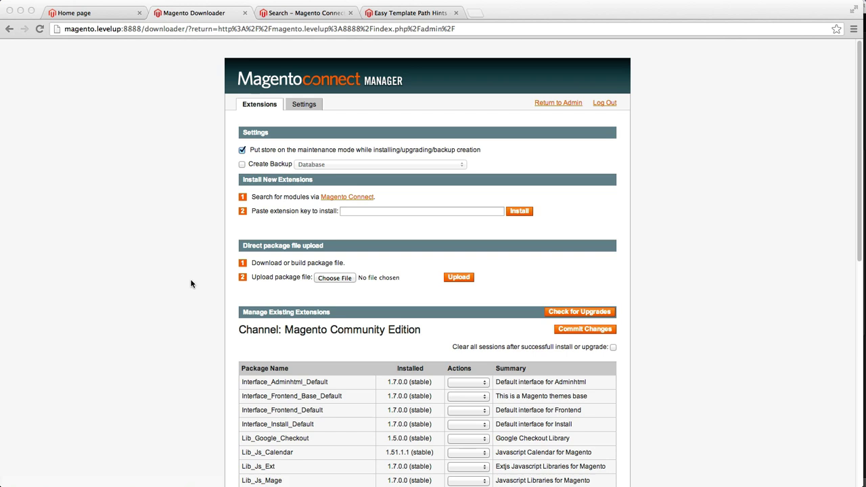
click(110, 250)
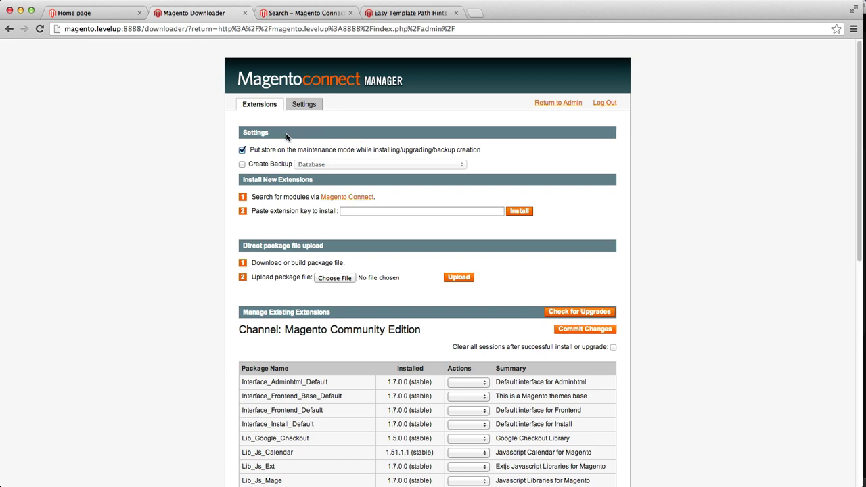
scroll(287, 187, down, 3)
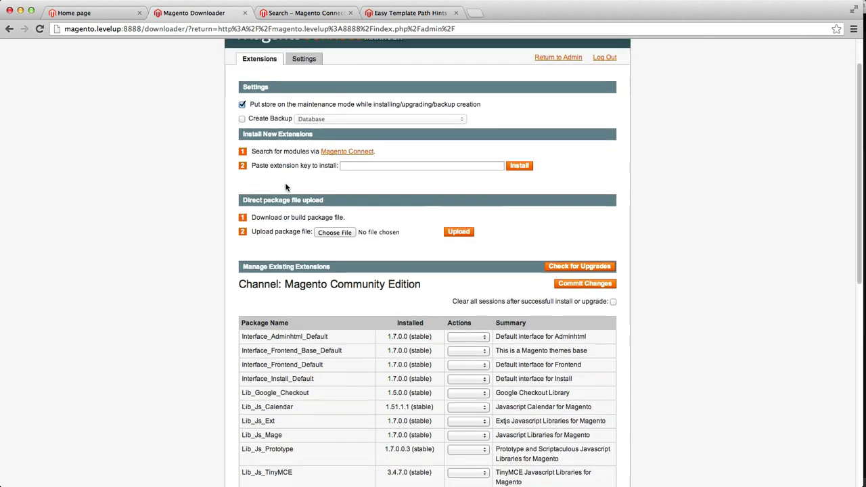
scroll(287, 186, down, 10)
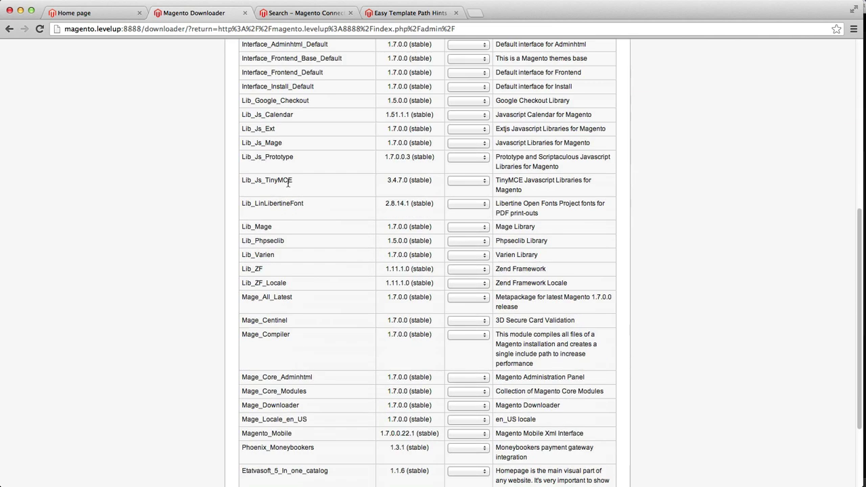
scroll(287, 184, up, 12)
scroll(287, 186, up, 2)
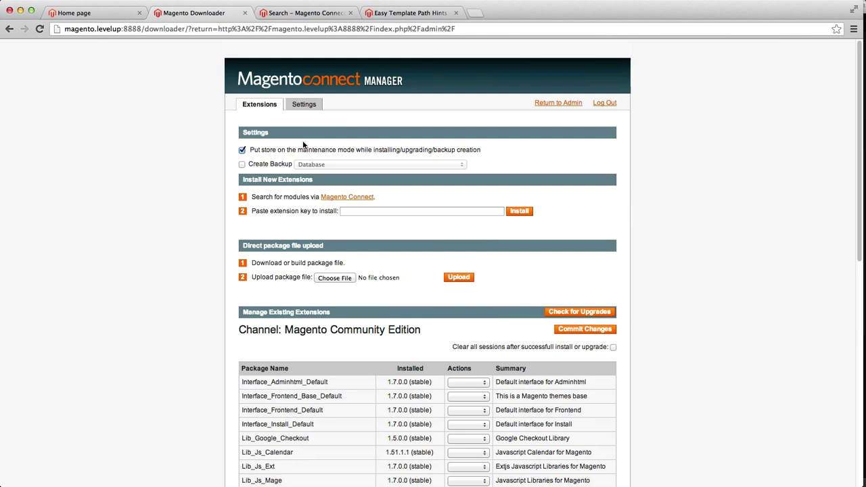
Step: Paste the Easy Template Path Hints extension key into the Paste extension key field
click(341, 213)
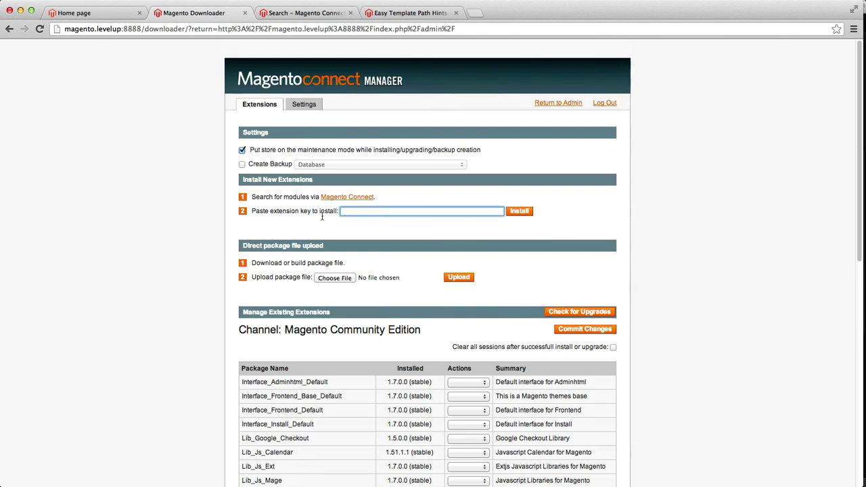
drag(280, 197, 358, 201)
click(305, 212)
key(super+v)
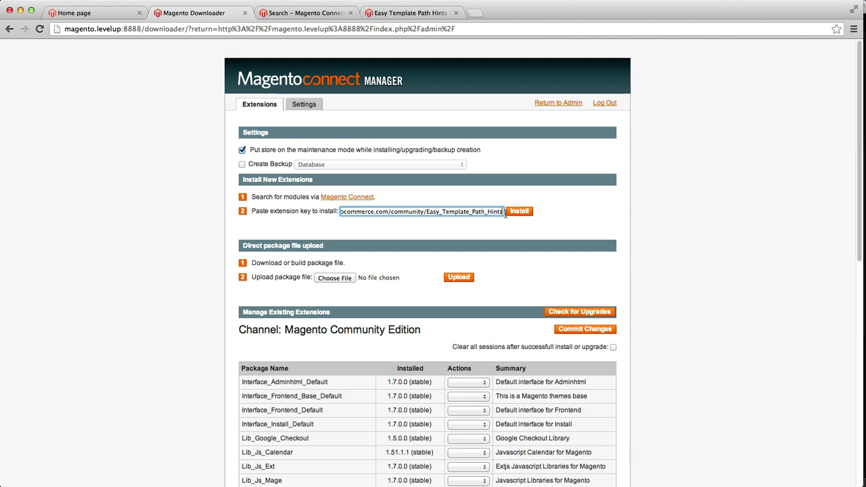
Step: Install the Easy_Template_Path_Hints 0.2.0 package and proceed, checking the console for success
click(529, 214)
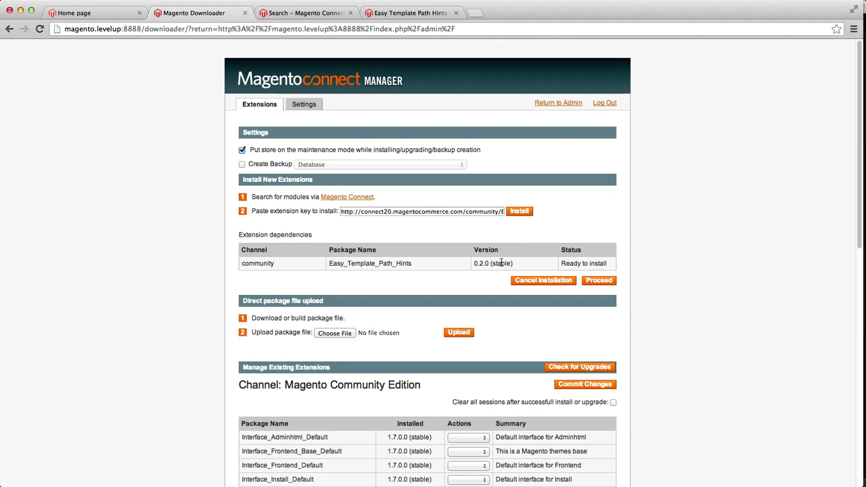
drag(413, 263, 346, 263)
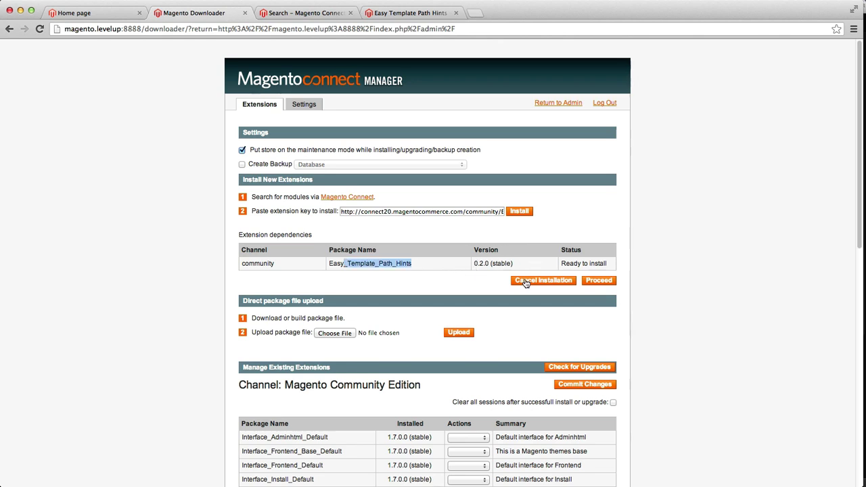
click(598, 280)
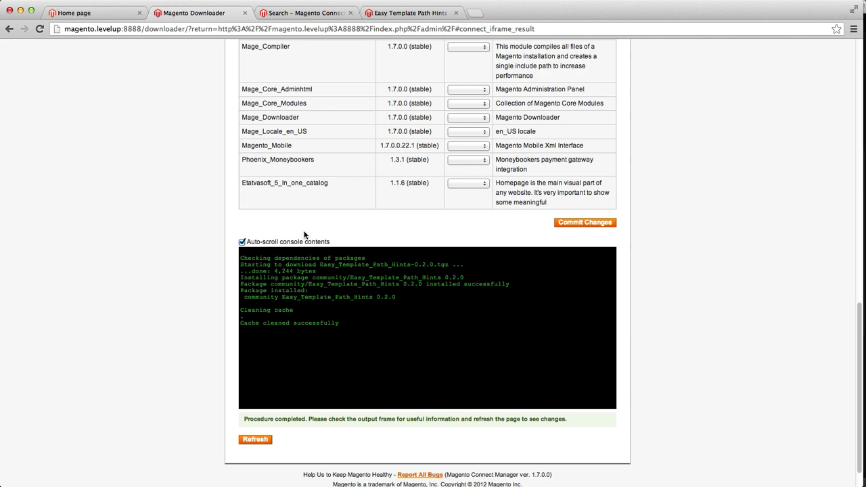
scroll(304, 235, up, 20)
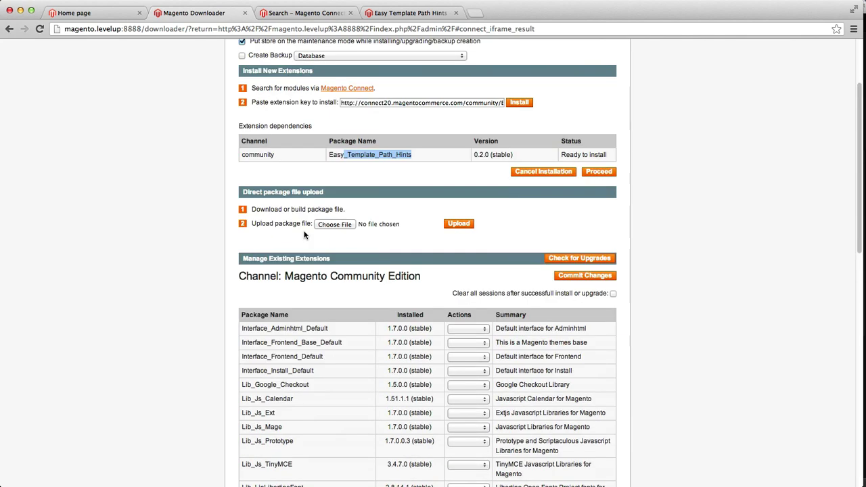
Step: Replace the downloader address with /admin, then open System > Configuration
scroll(287, 257, down, 15)
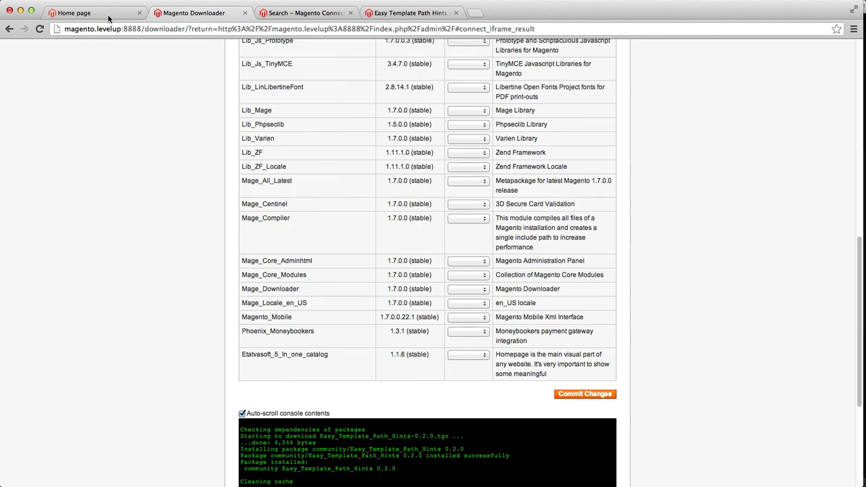
drag(145, 29, 535, 29)
text(admin)
key(Return)
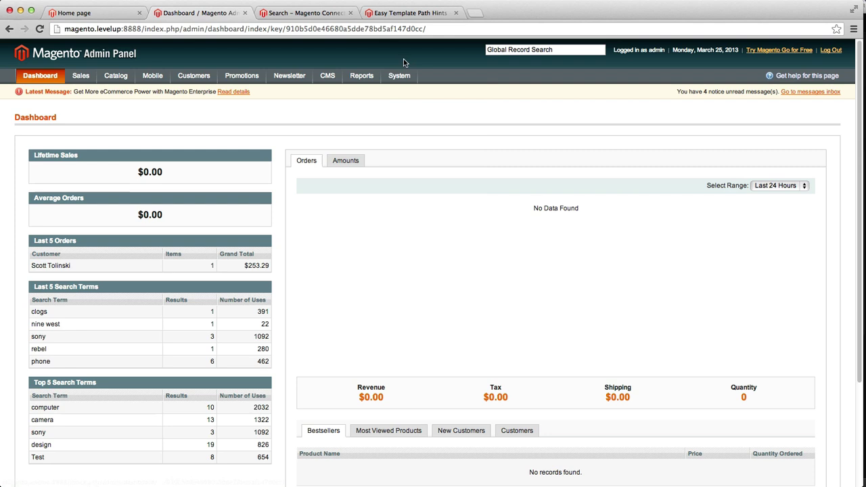
mouse_move(383, 80)
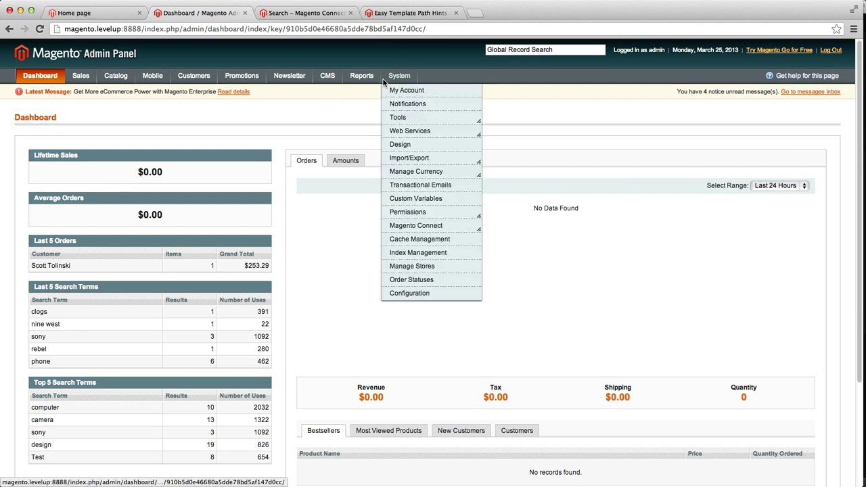
click(406, 295)
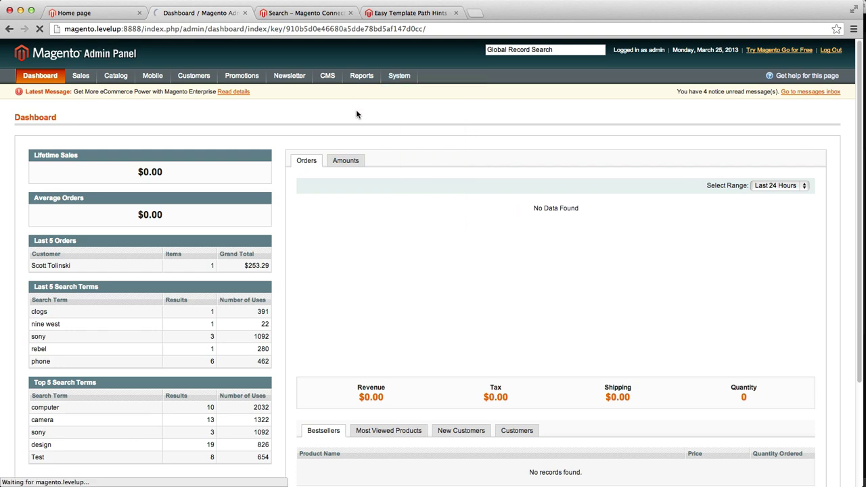
Step: On the extension page, find the instructions pointing to Configuration > MagePsycho Extensions
click(388, 13)
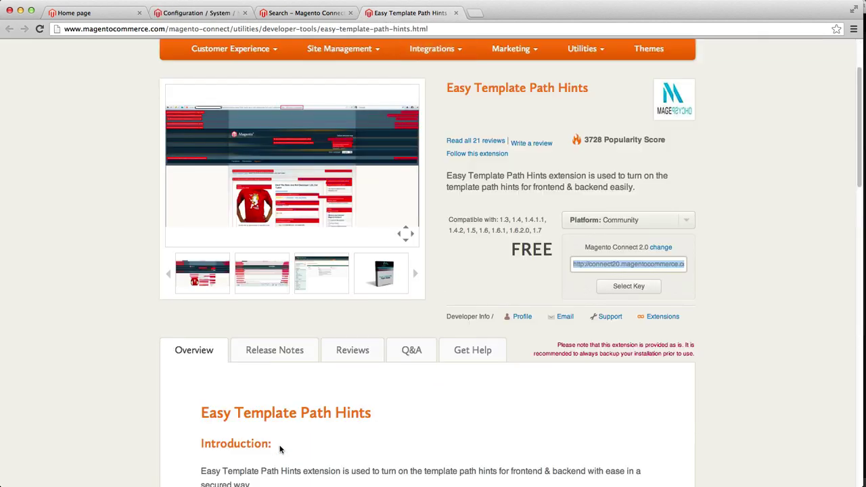
scroll(280, 383, down, 3)
scroll(302, 384, down, 4)
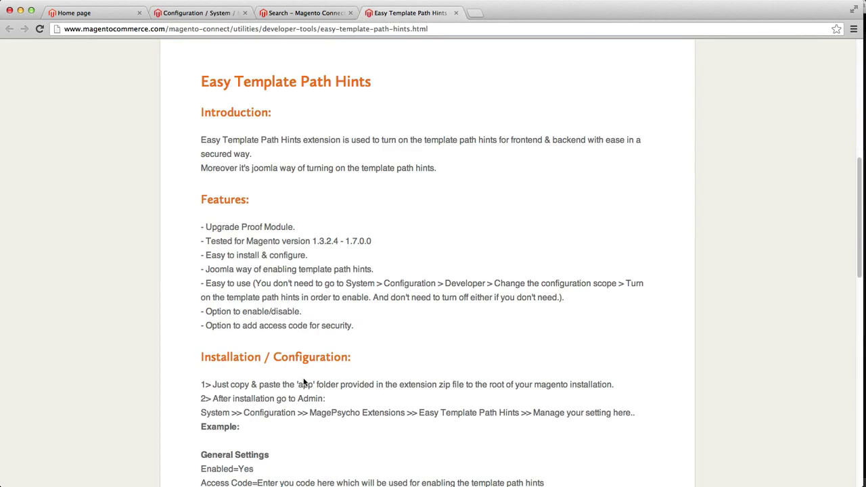
double_click(276, 412)
double_click(331, 412)
drag(332, 413, 387, 411)
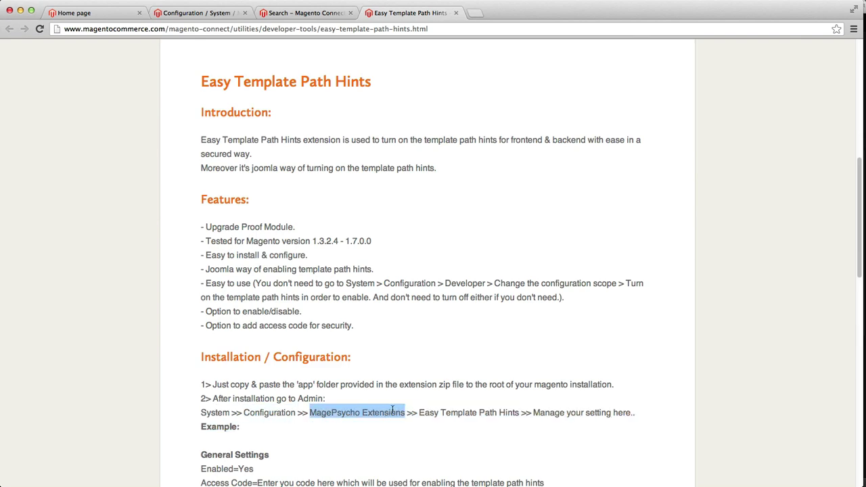
Step: In admin Configuration, locate MagePsycho Extensions, view MagePsycho Info, then open Easy Template Path Hints
key(super+2)
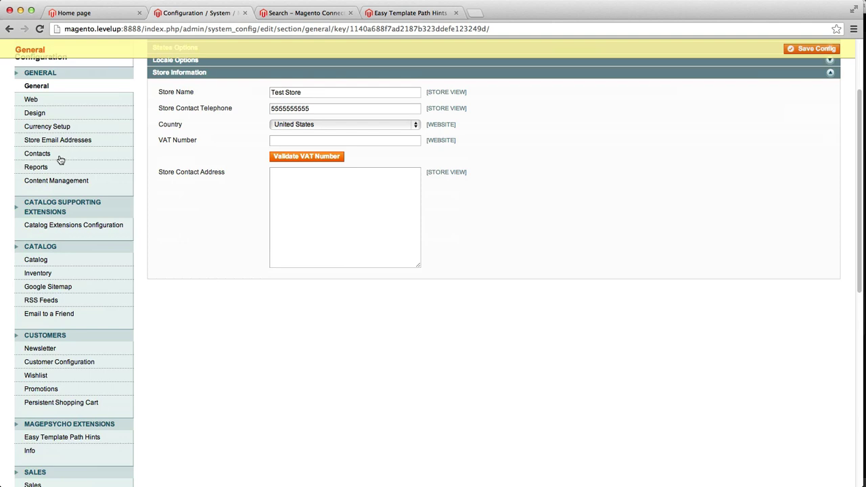
scroll(60, 159, down, 3)
scroll(59, 159, down, 1)
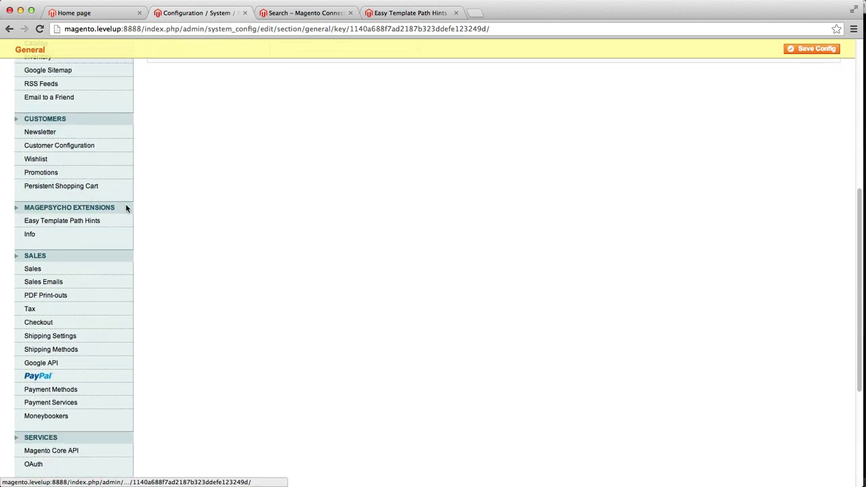
double_click(85, 209)
drag(85, 210, 40, 211)
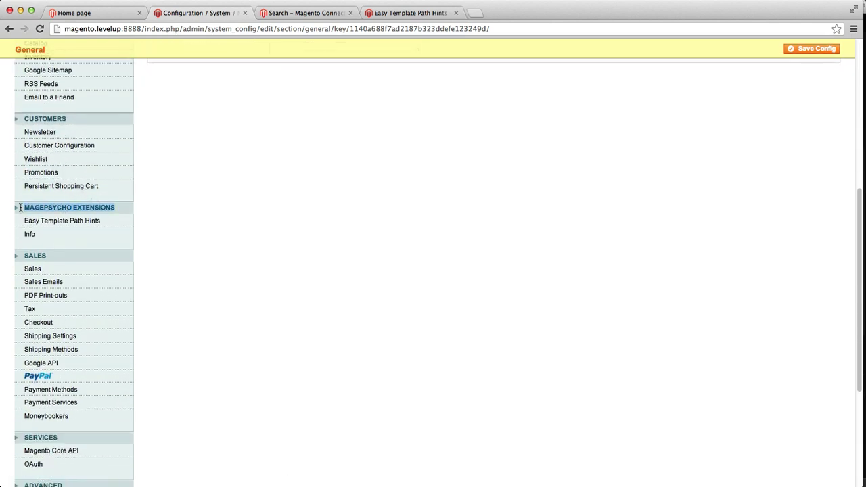
click(71, 236)
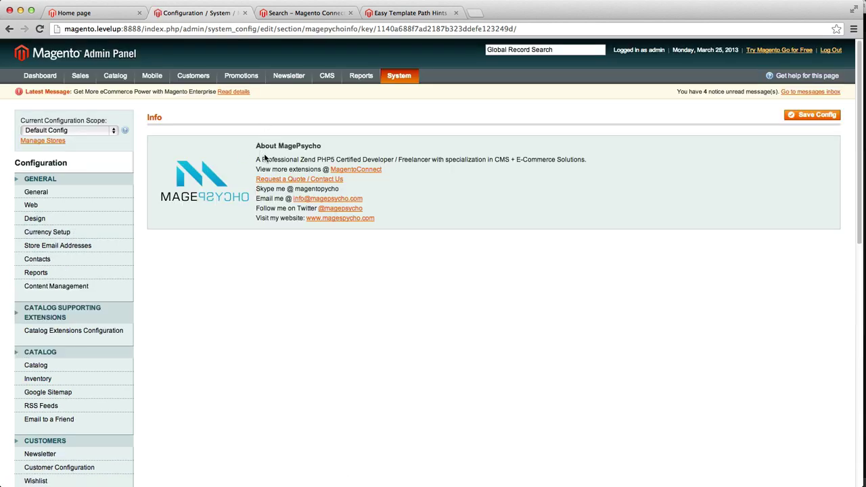
drag(264, 157, 401, 212)
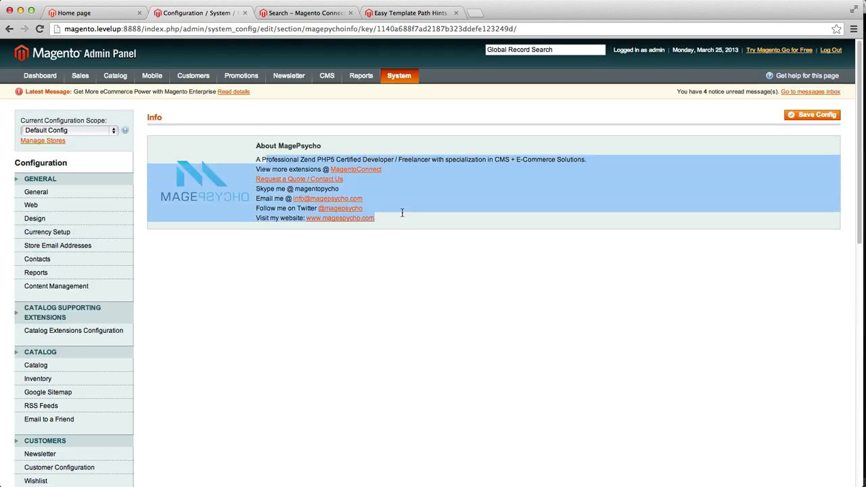
click(400, 248)
scroll(153, 411, down, 5)
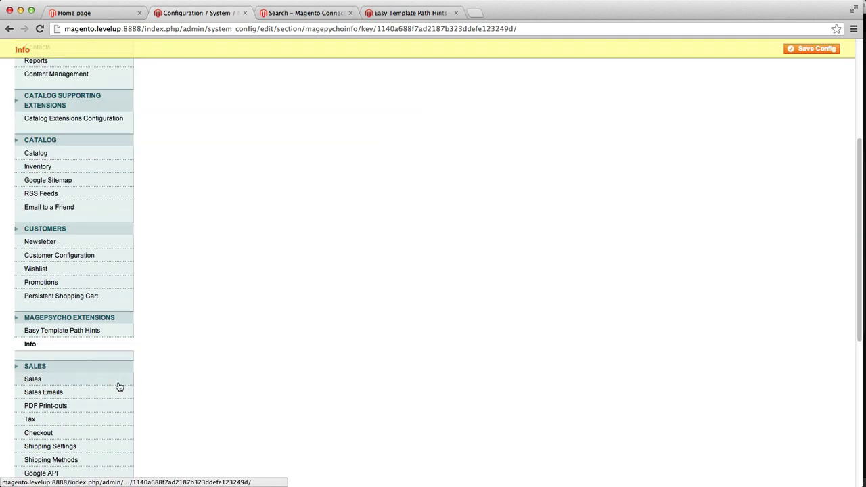
click(57, 332)
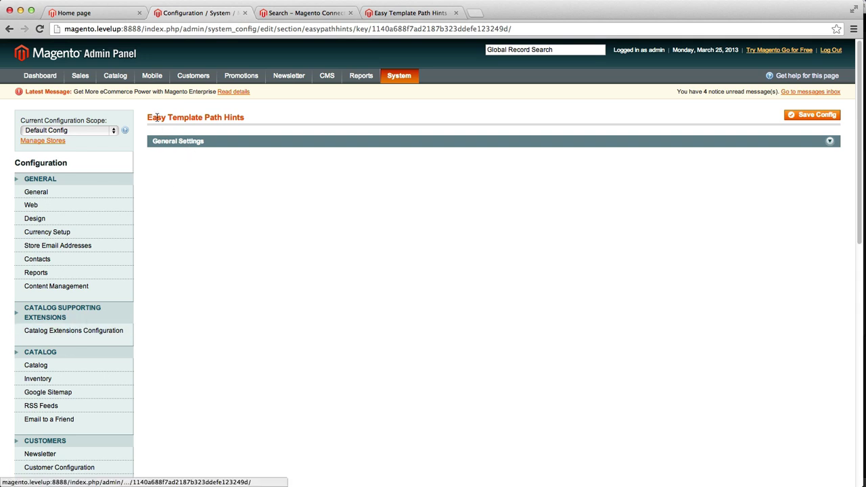
drag(157, 117, 147, 117)
click(201, 147)
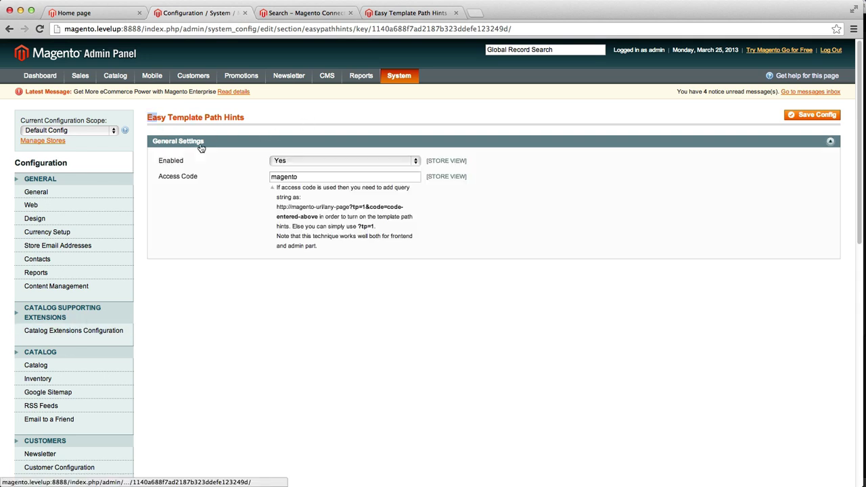
click(284, 162)
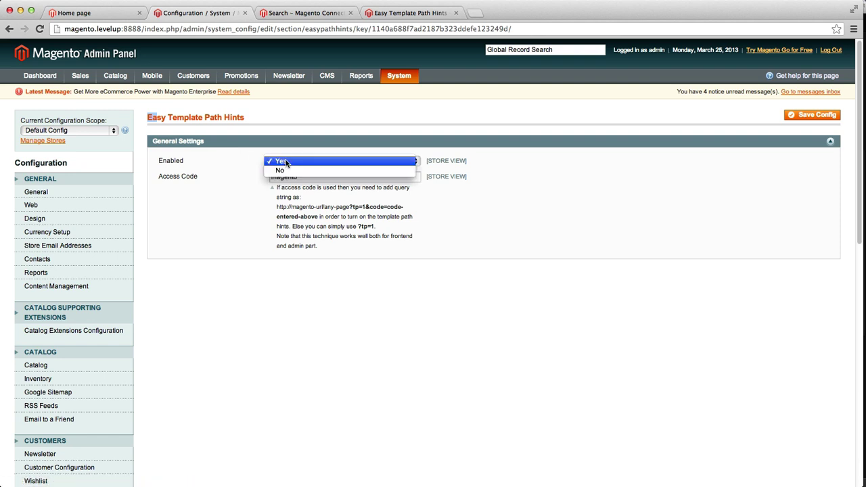
click(285, 163)
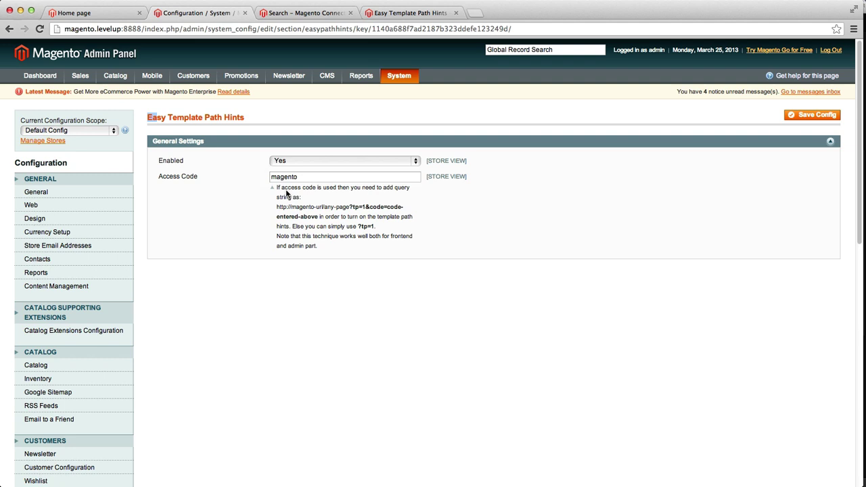
click(282, 177)
double_click(287, 176)
click(344, 206)
drag(350, 207, 317, 217)
key(super+c)
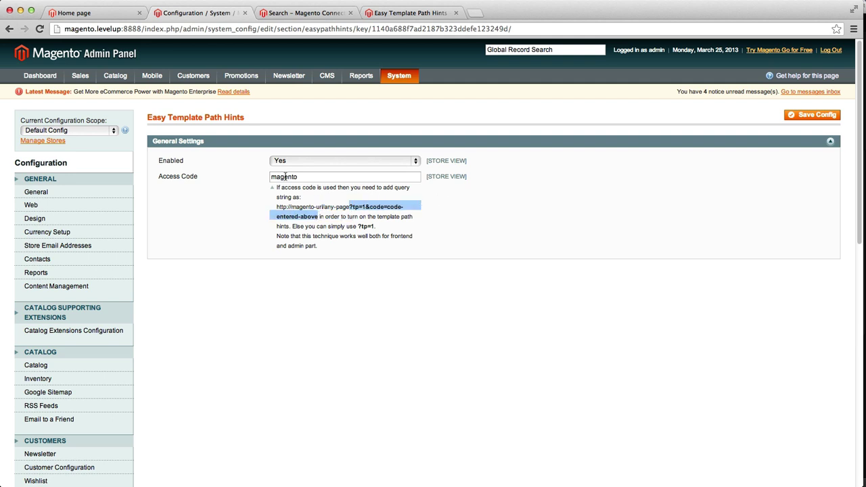
Step: Append the example ?tp=1&code= query string to the storefront home page address
click(88, 13)
click(153, 28)
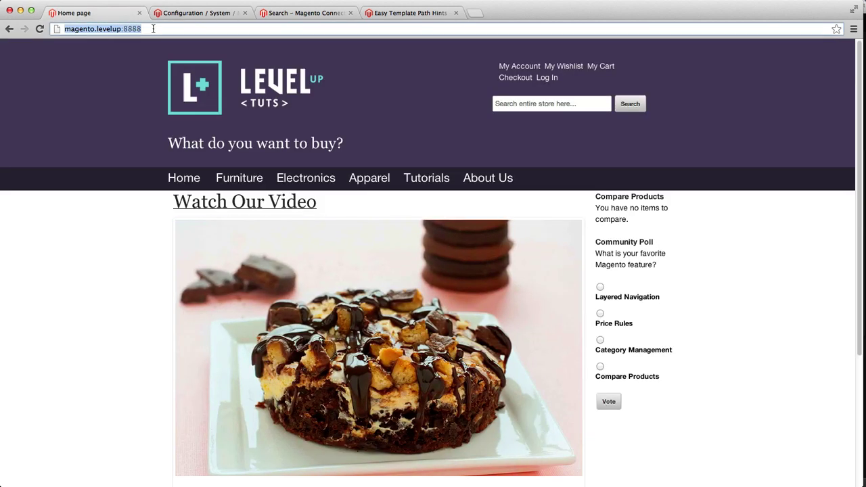
click(153, 30)
key(super+v)
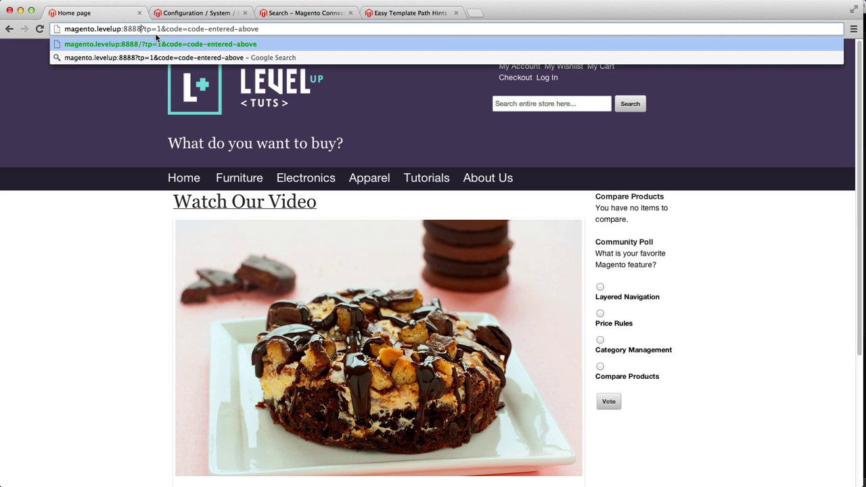
text(/)
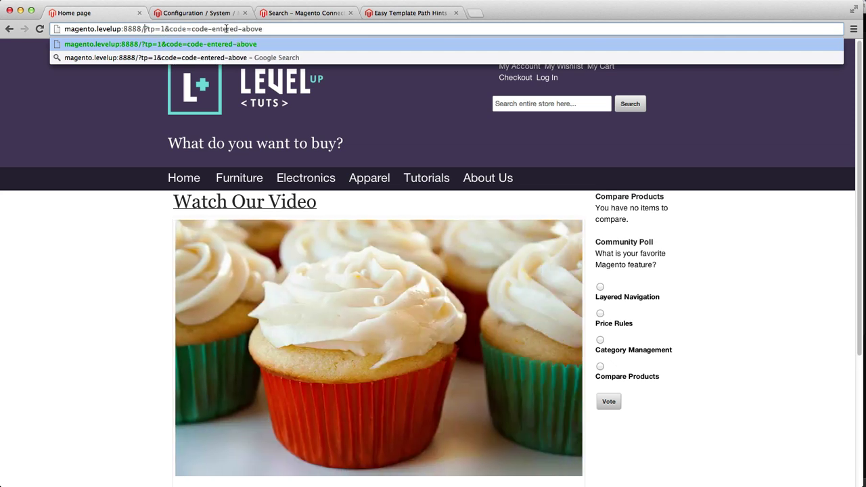
Step: Replace the code placeholder with magento and load the page showing template path hints
drag(194, 29, 383, 27)
key(BackSpace)
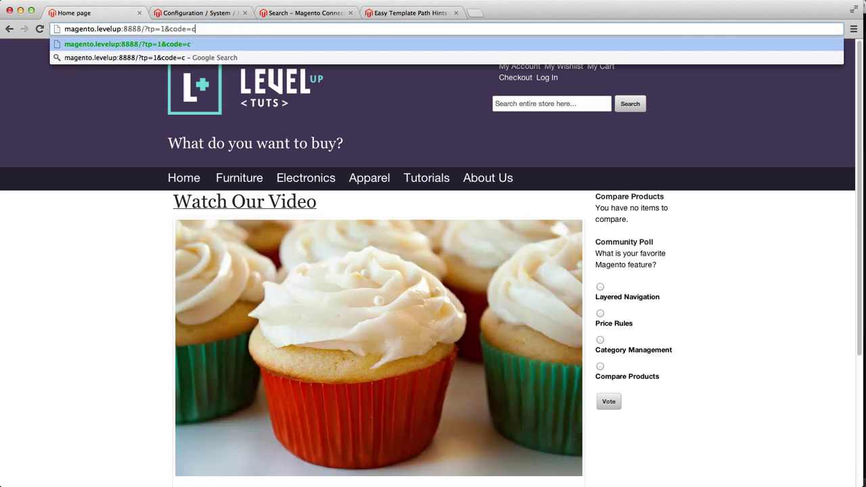
key(BackSpace)
text(magento)
key(Return)
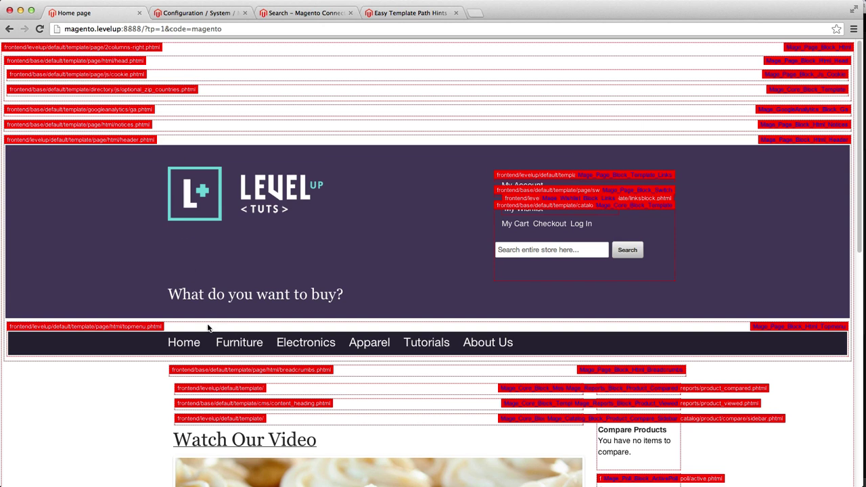
drag(144, 29, 240, 29)
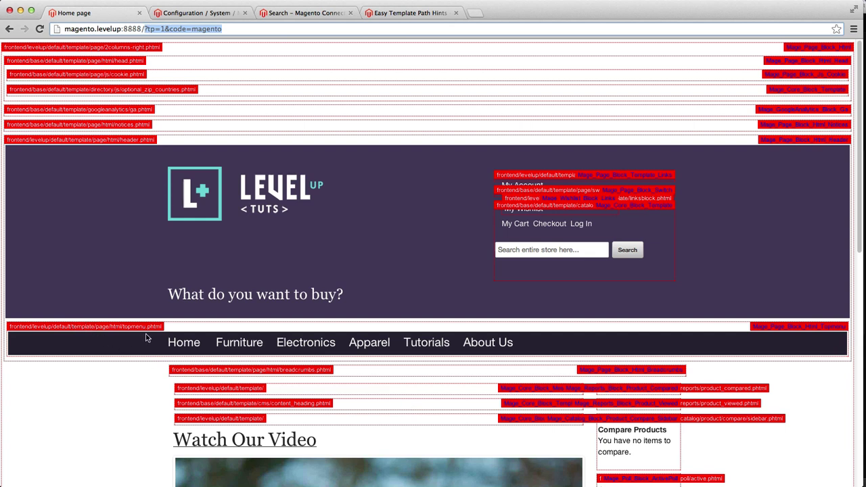
key(super+l)
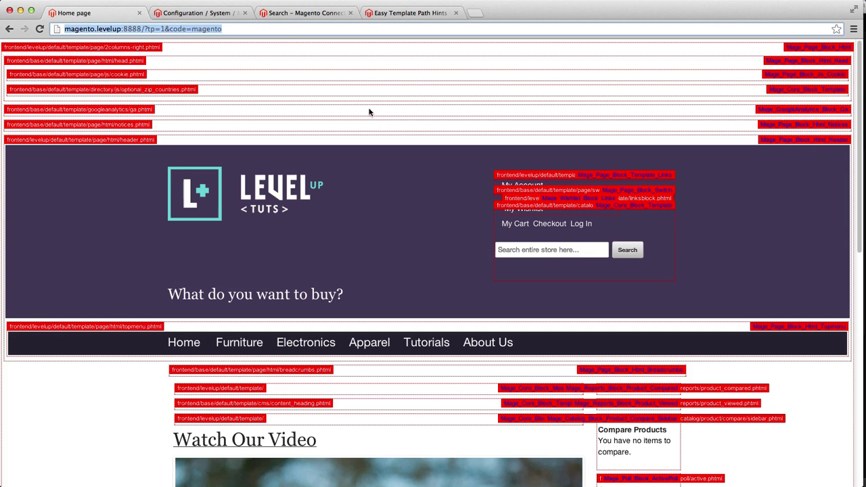
Step: Open the storefront home page without the query string, then the Furniture category
click(237, 14)
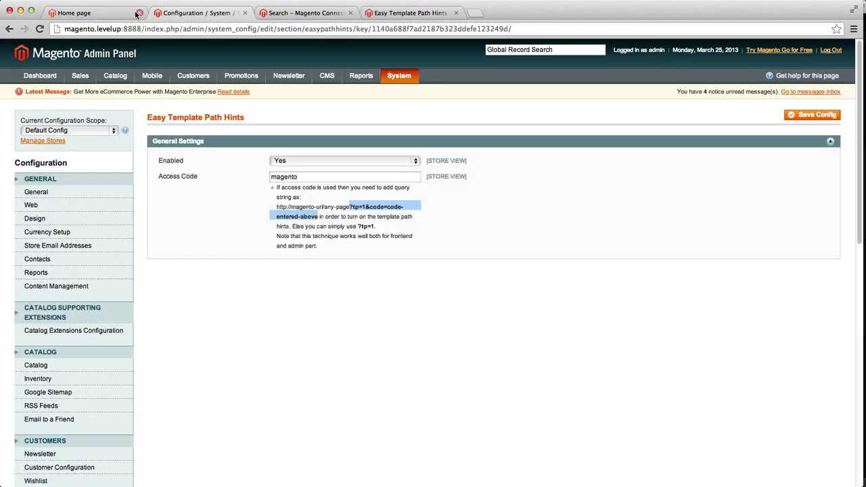
click(101, 15)
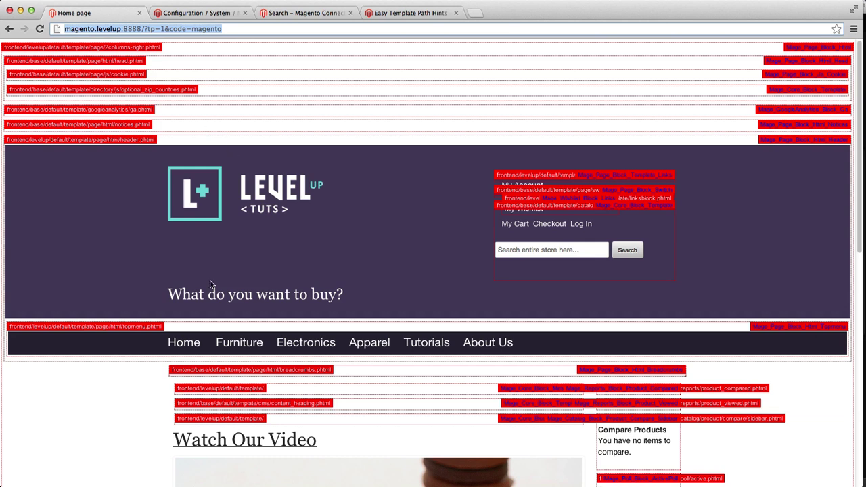
click(163, 28)
key(super+a)
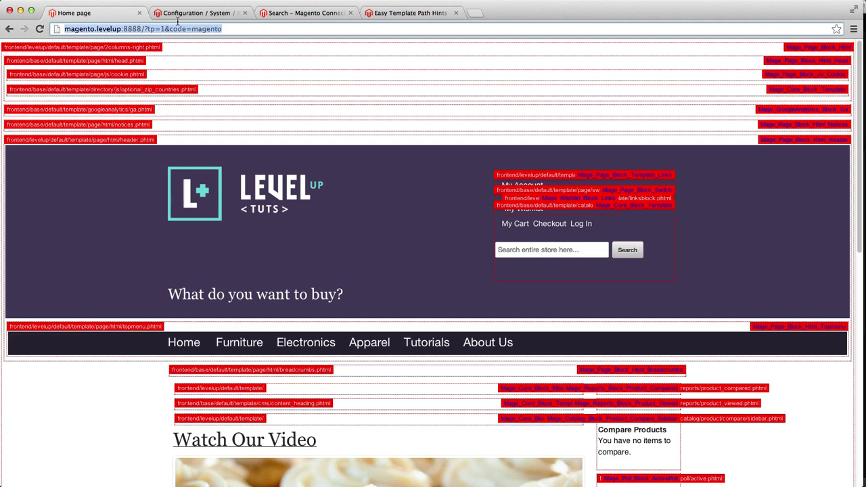
scroll(277, 121, down, 5)
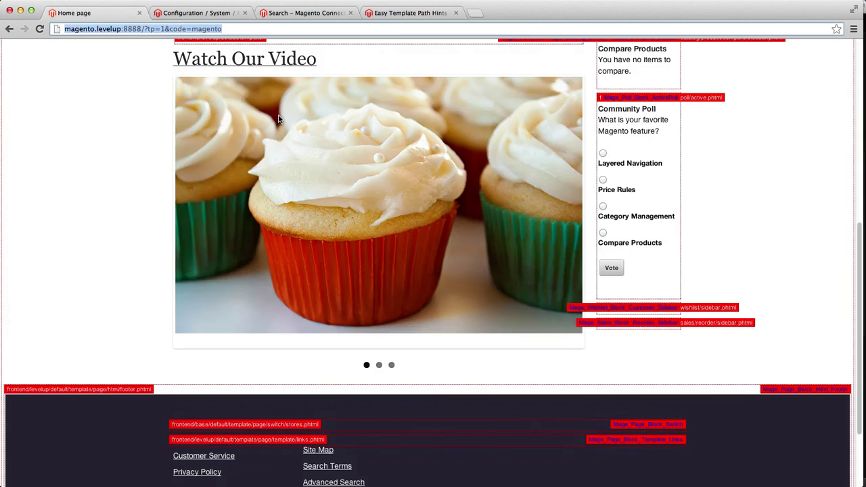
scroll(276, 119, up, 1)
scroll(275, 119, up, 3)
click(196, 257)
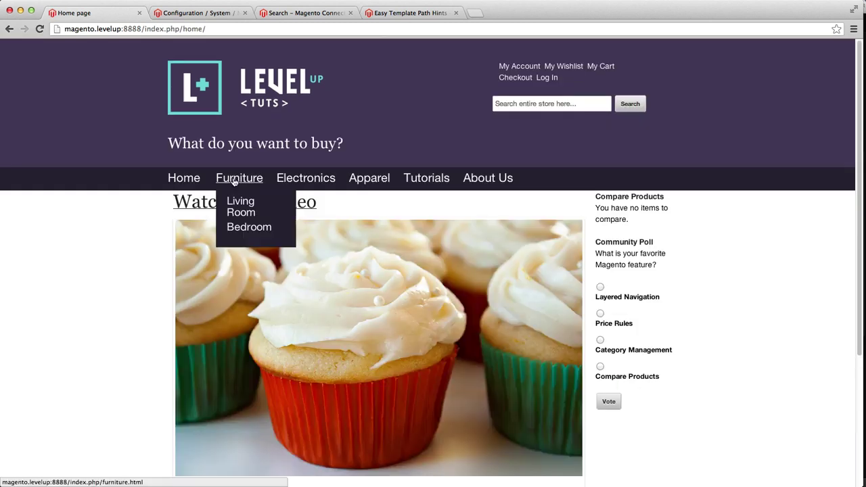
click(240, 180)
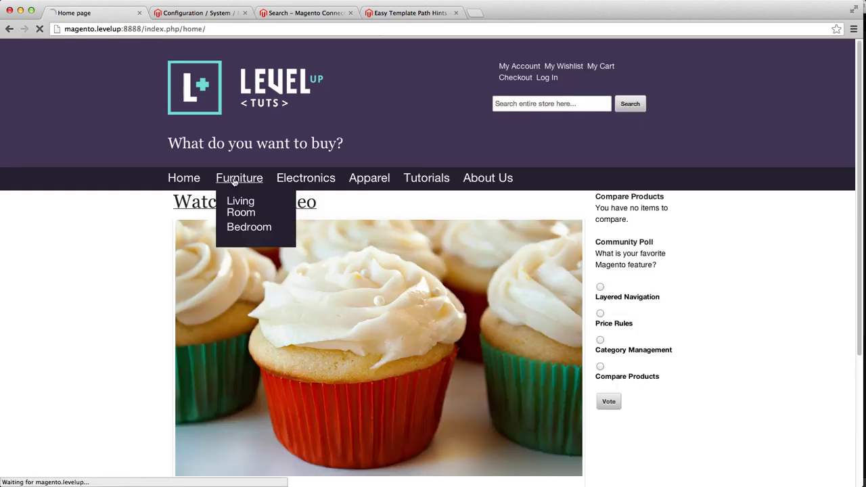
Step: Reload the Furniture category page with '?tp=1&code=magento' appended to its address
click(214, 28)
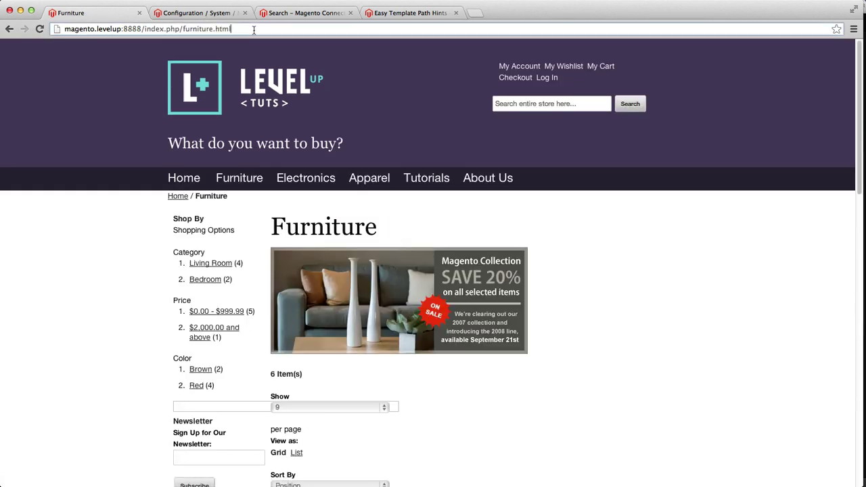
click(259, 30)
key(super+v)
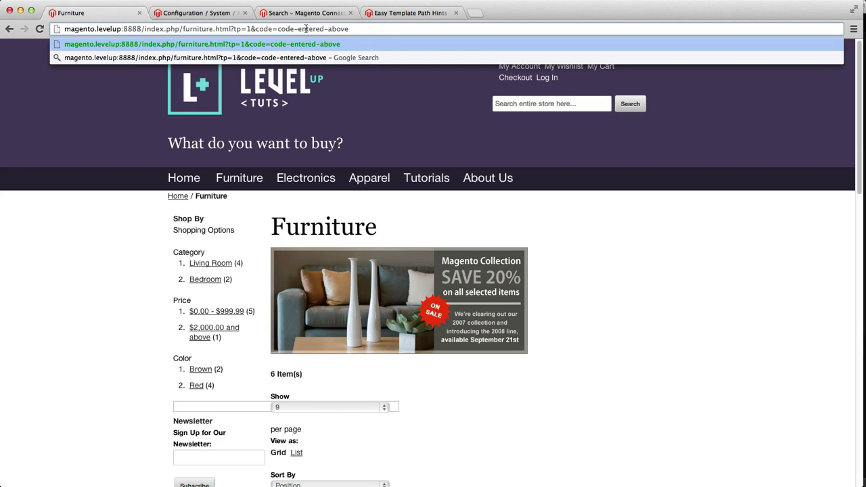
drag(277, 29, 438, 42)
text(magen)
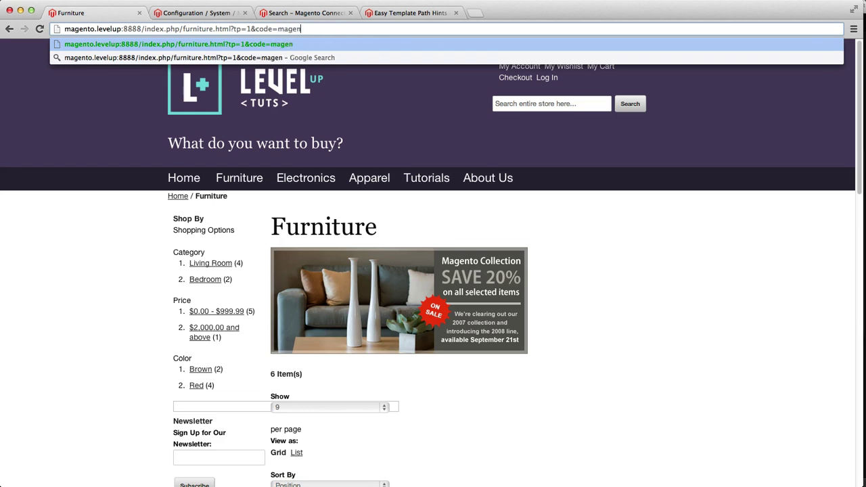
text(to)
key(Return)
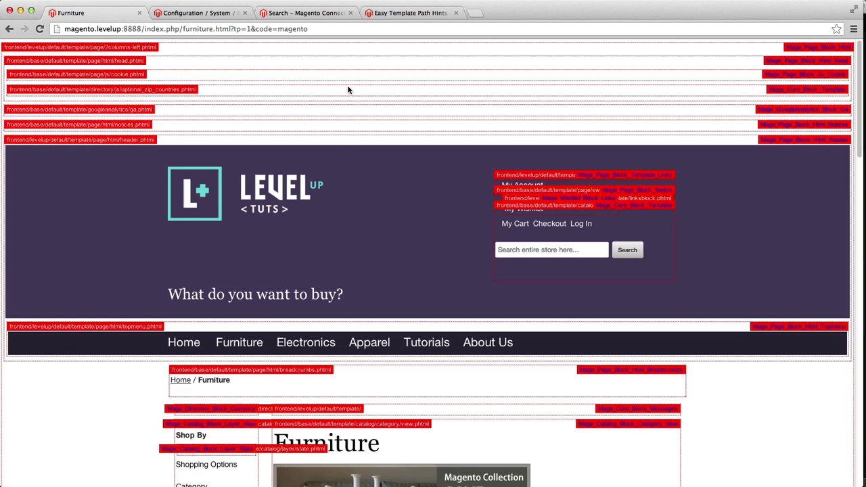
Step: Dismiss the ClipMenu clipboard history popup that appeared
key(super+shift+v)
mouse_move(388, 126)
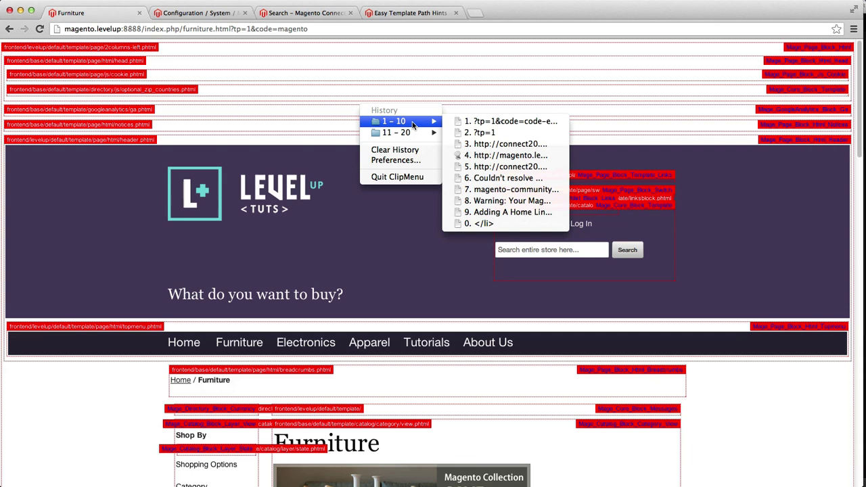
click(385, 270)
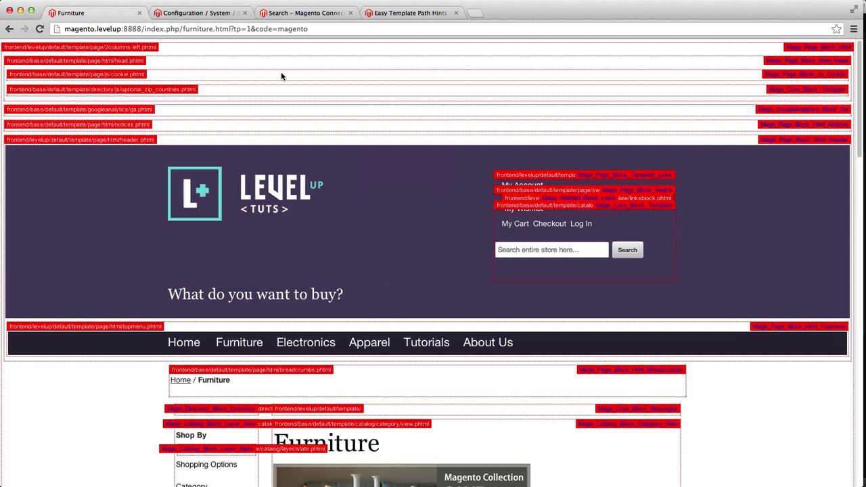